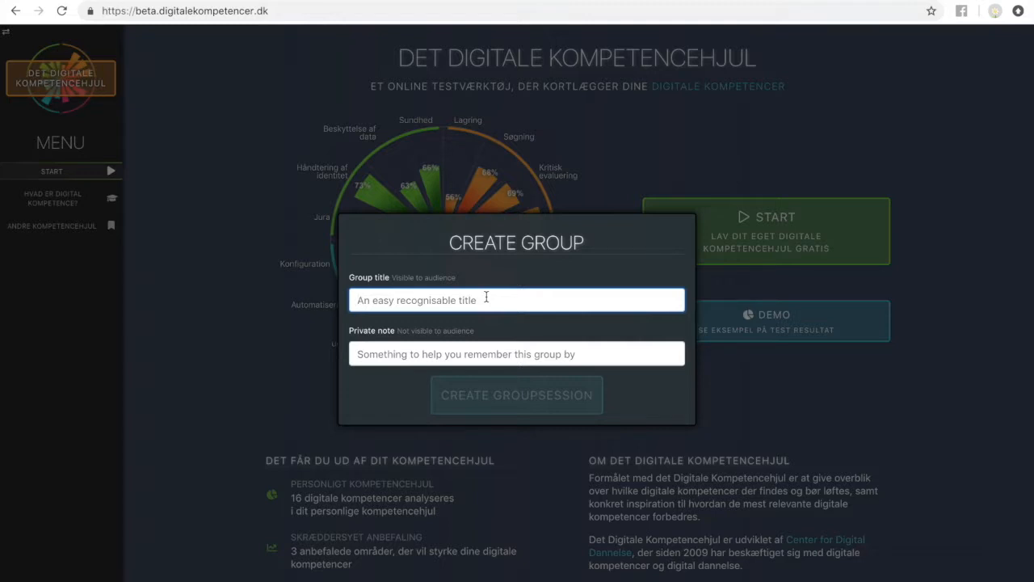
Step: Create a group session titled "Team A - 2018" with the private note "for use in conference"
type("T")
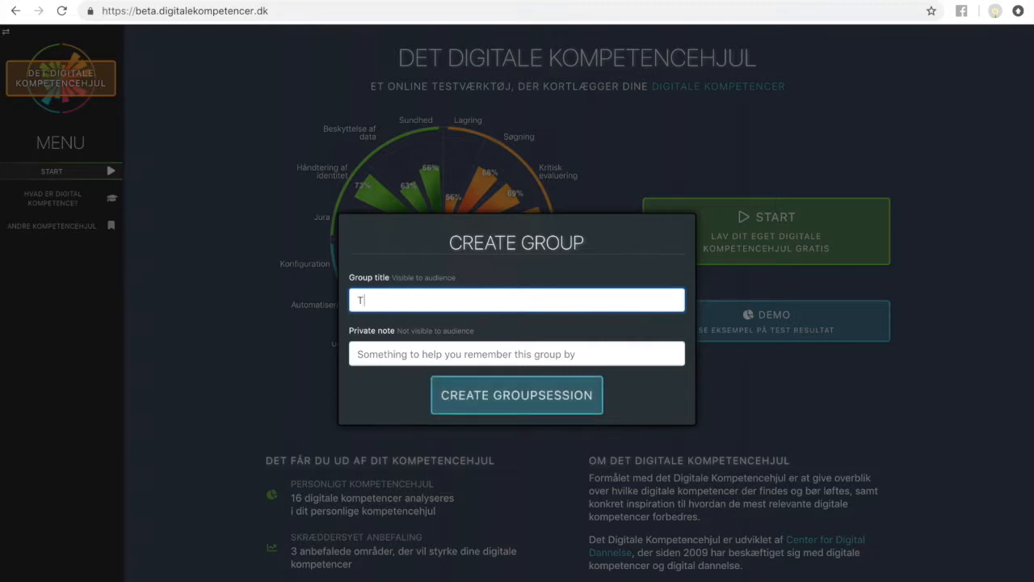
type("eam A")
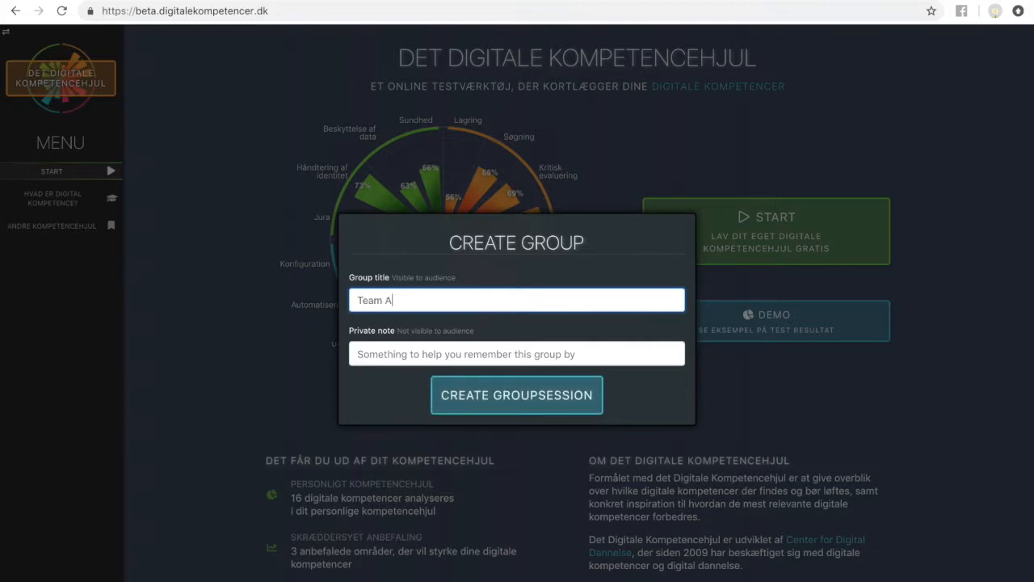
type(" -")
type("2018")
left_click(480, 358)
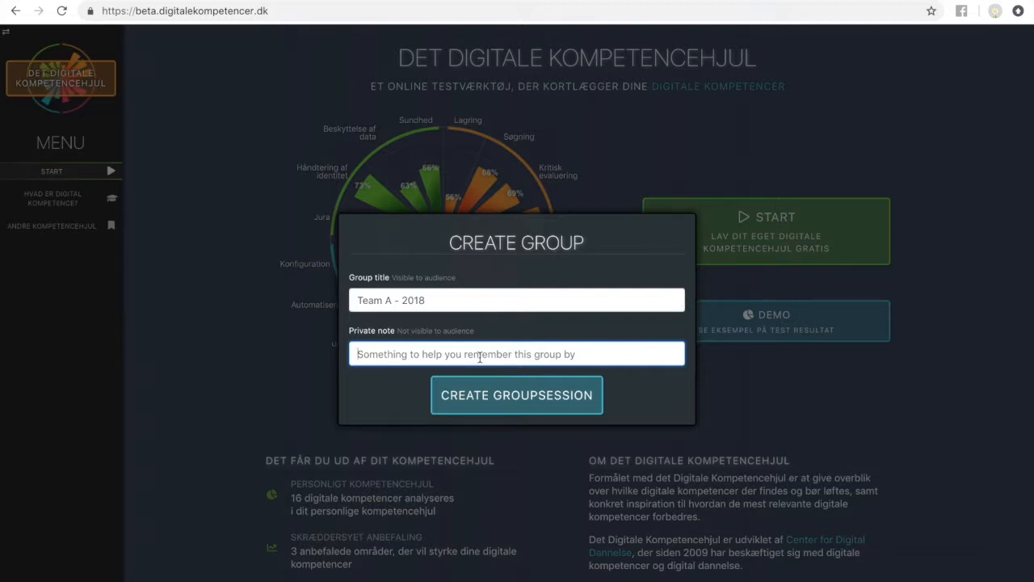
type("for ")
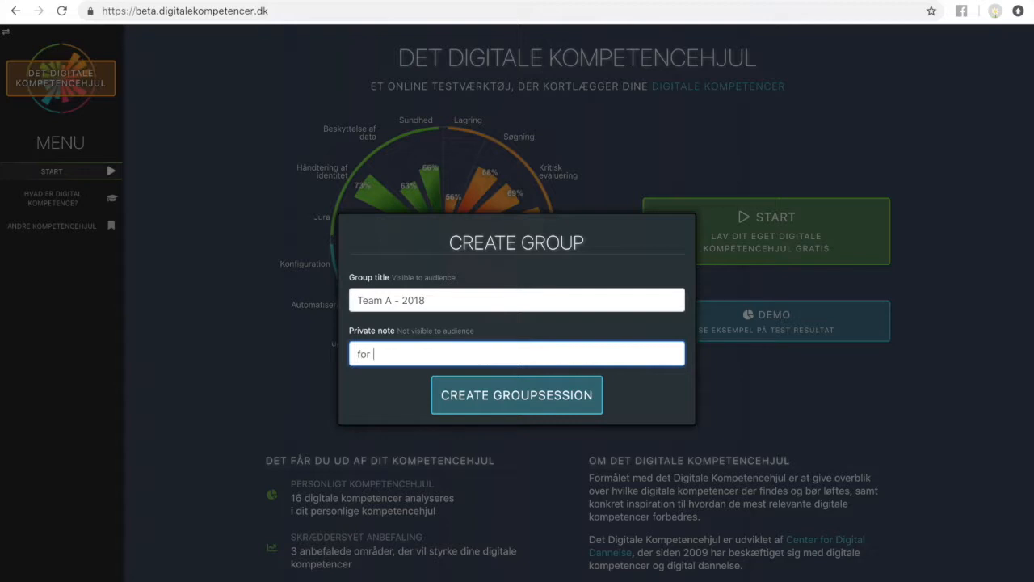
type("use in conference")
left_click(533, 397)
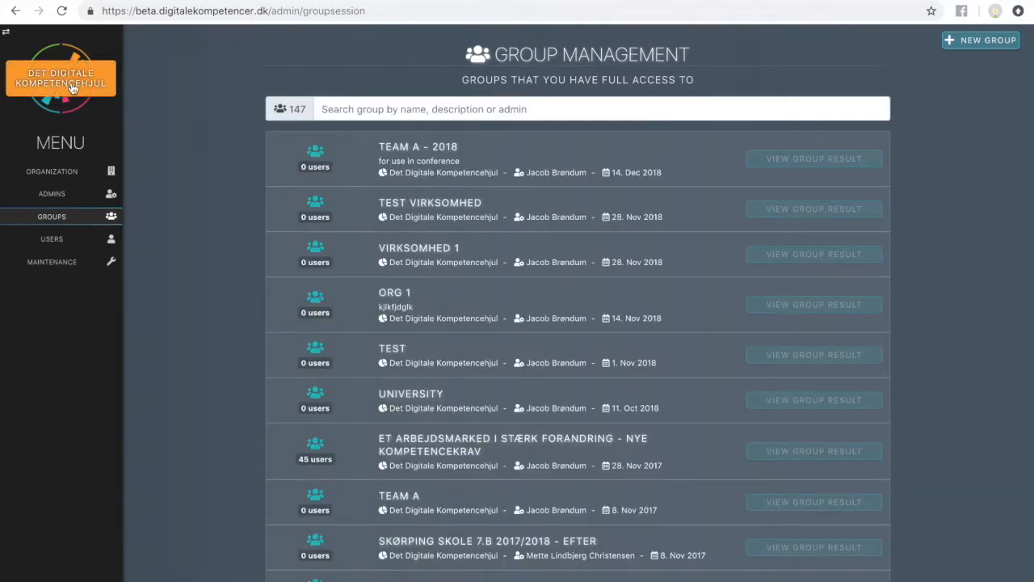
Step: Open the result page of one of the existing groups in group management
left_click(63, 85)
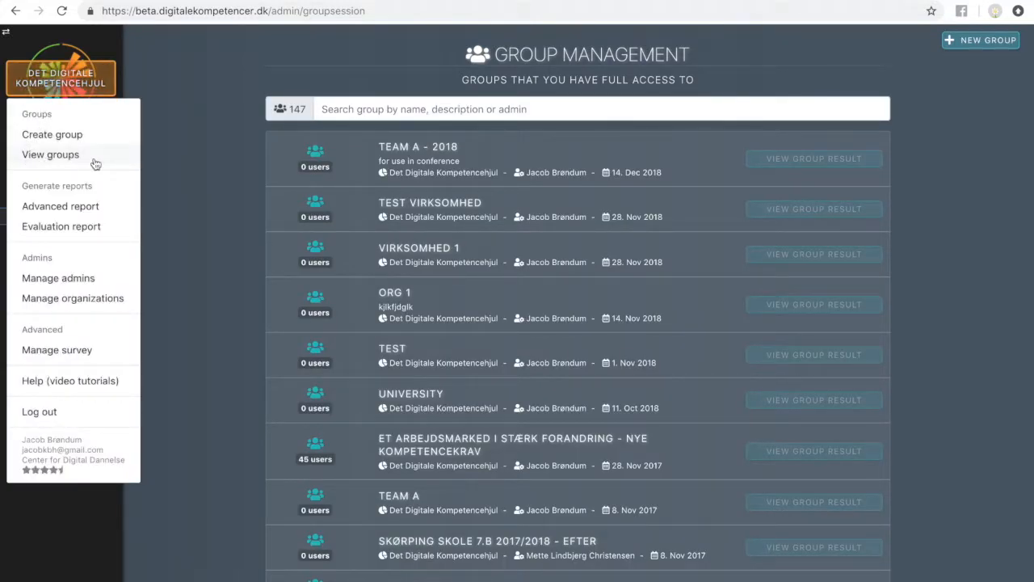
left_click(191, 165)
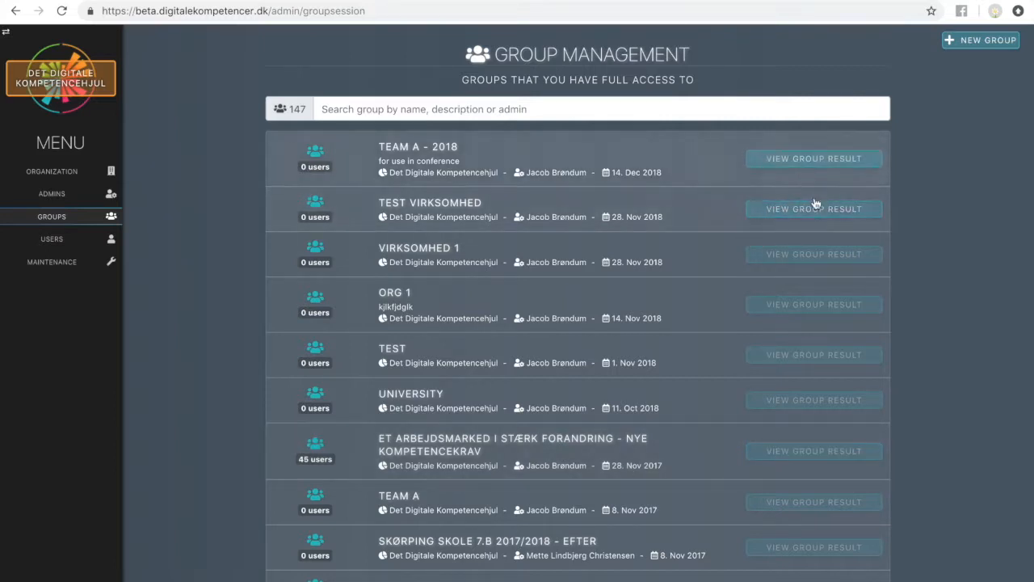
left_click(792, 451)
Step: Open the advanced report setup and review the general pages that can be included
mouse_move(115, 84)
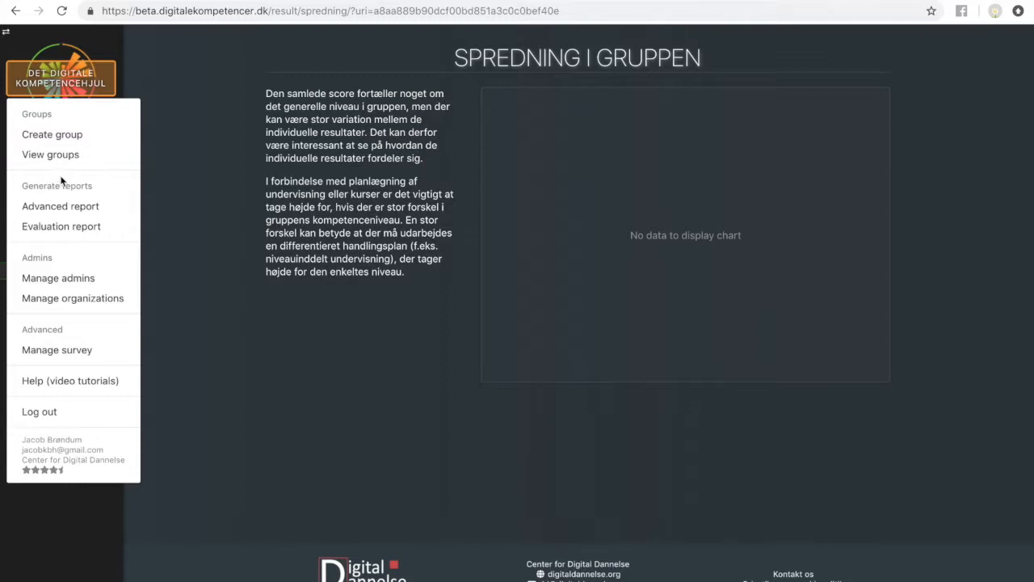
left_click(114, 207)
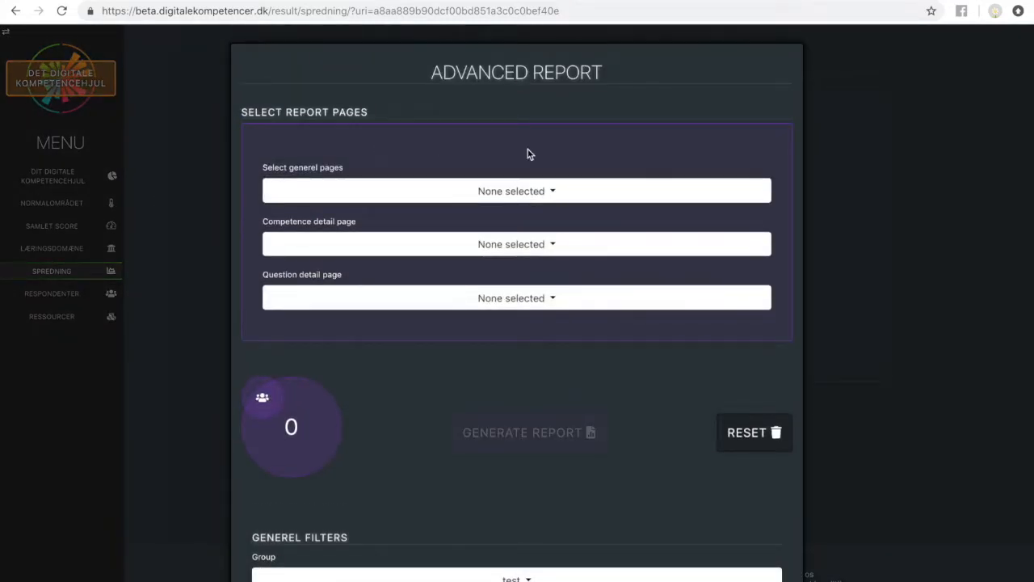
left_click(556, 195)
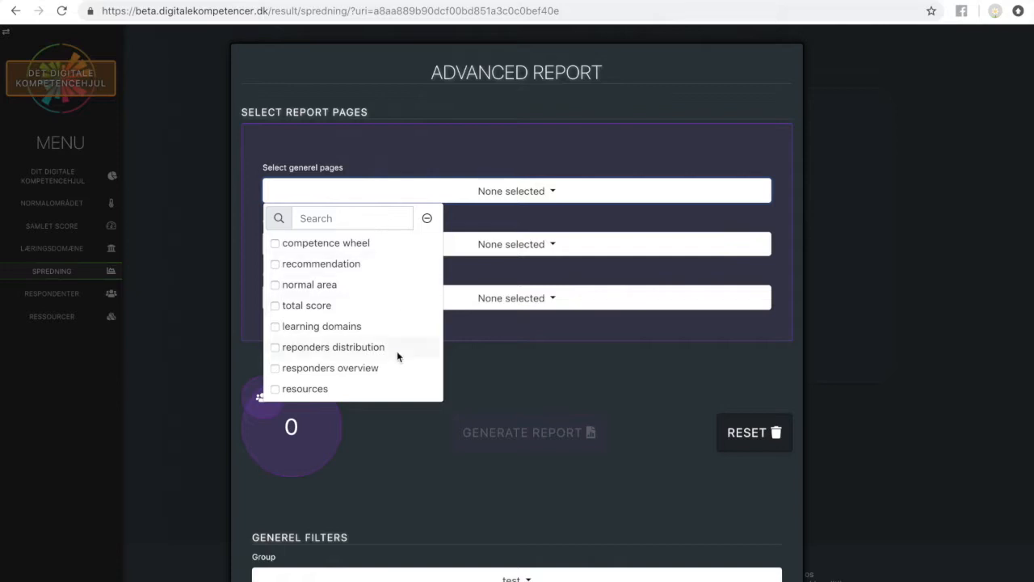
left_click(542, 226)
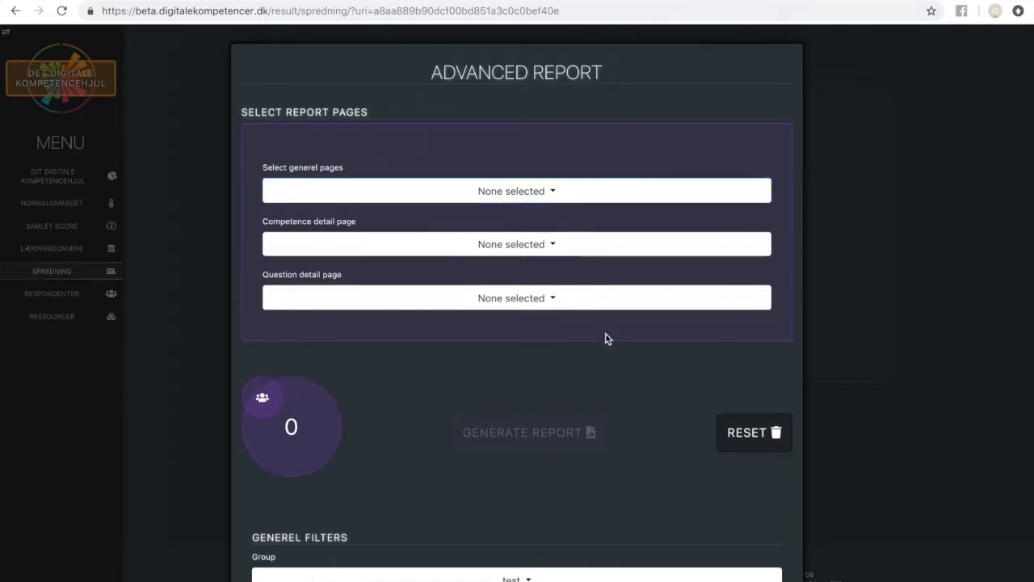
Step: Add Org 1 and University to the advanced report's group filter alongside test
scroll(611, 388, "down", 2)
scroll(611, 389, "down", 5)
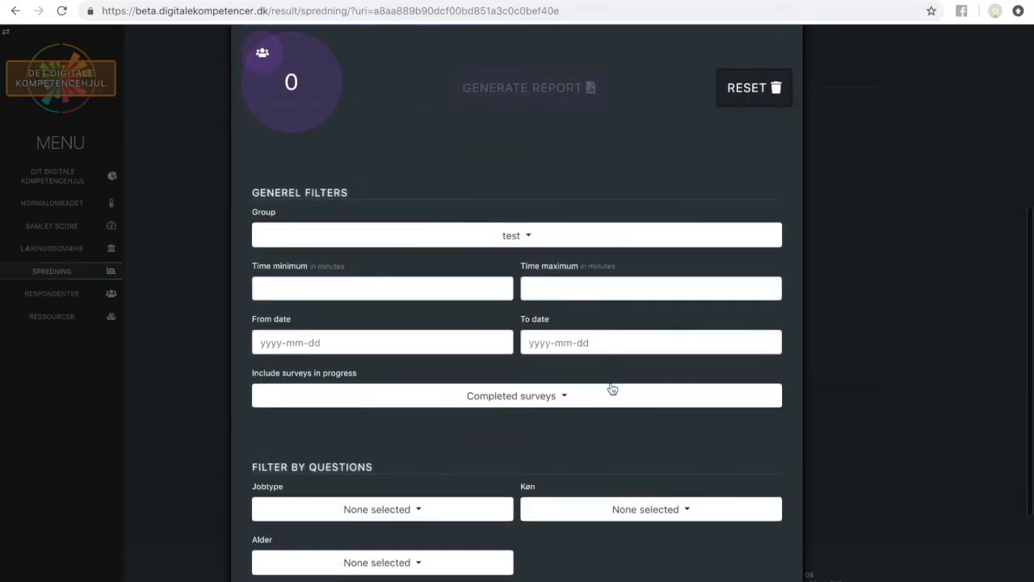
scroll(612, 389, "down", 1)
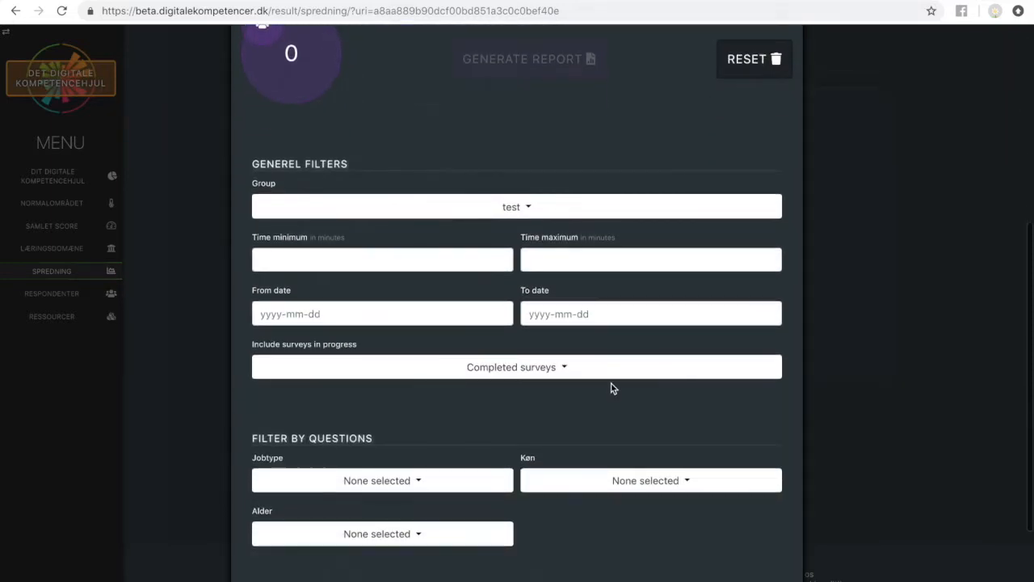
left_click(539, 211)
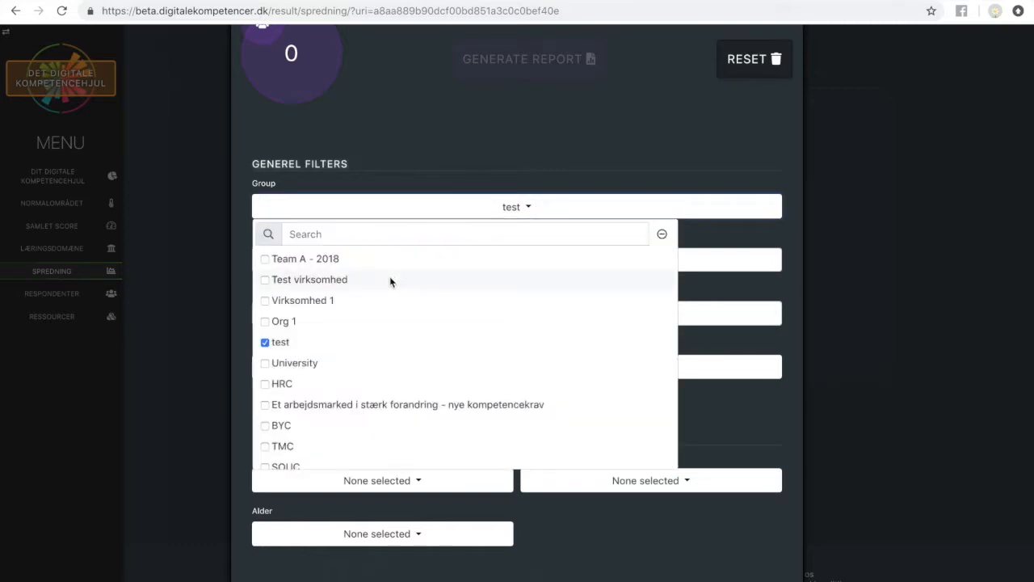
left_click(283, 323)
left_click(284, 367)
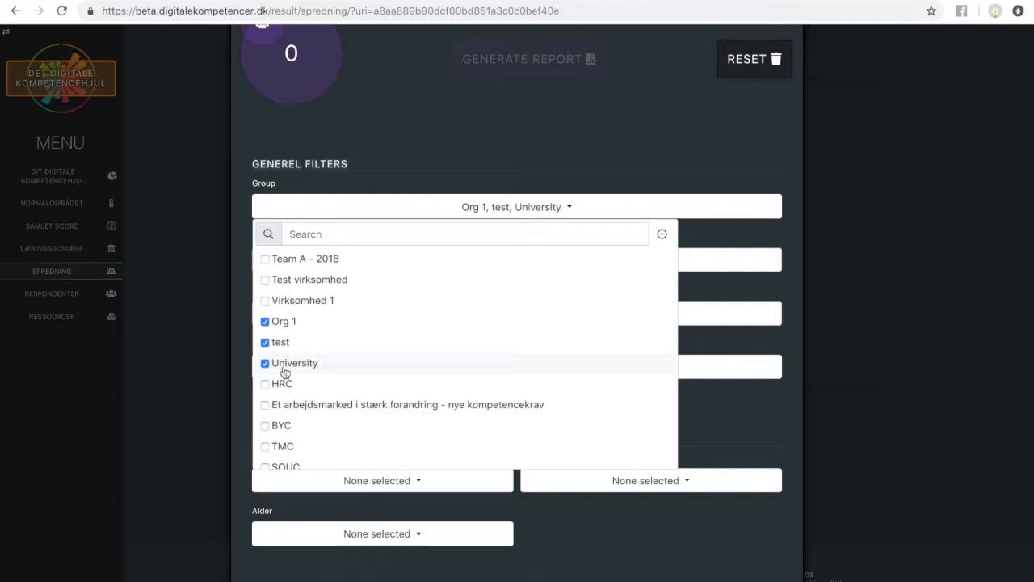
left_click(457, 194)
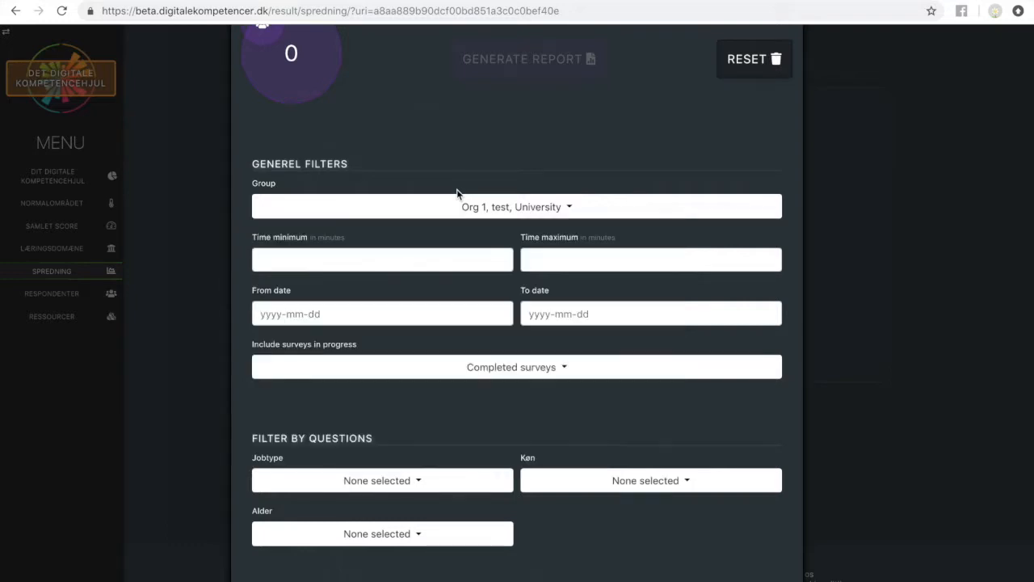
Step: Set the advanced report's minimum time filter to 5 minutes, leaving the date range empty
left_click(333, 263)
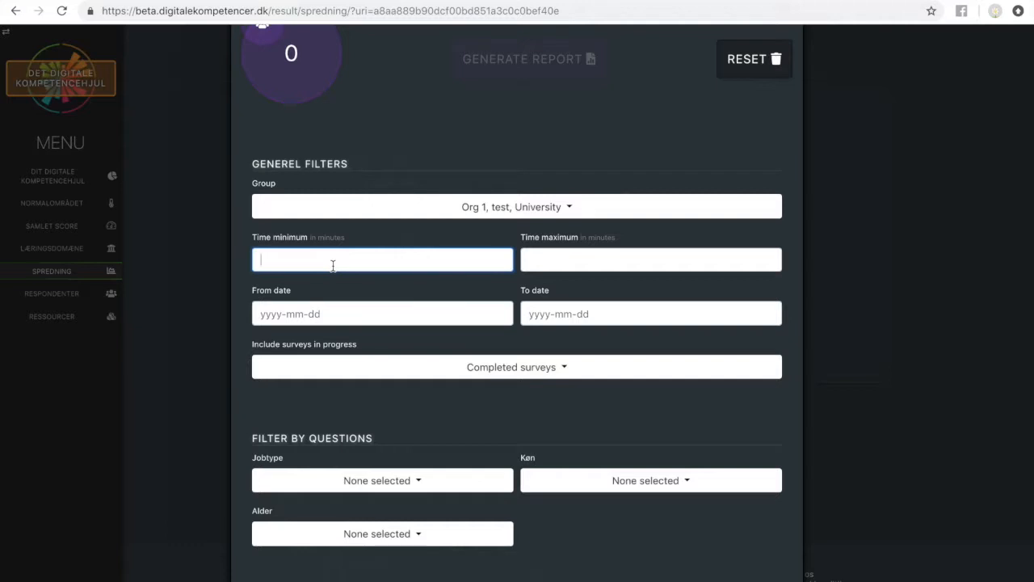
type("5")
left_click(372, 287)
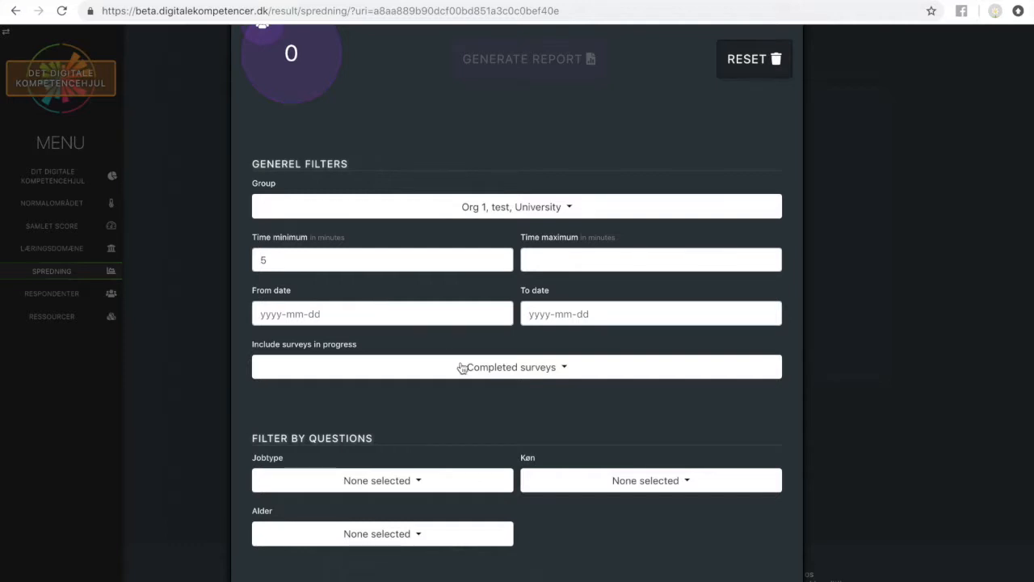
left_click(407, 316)
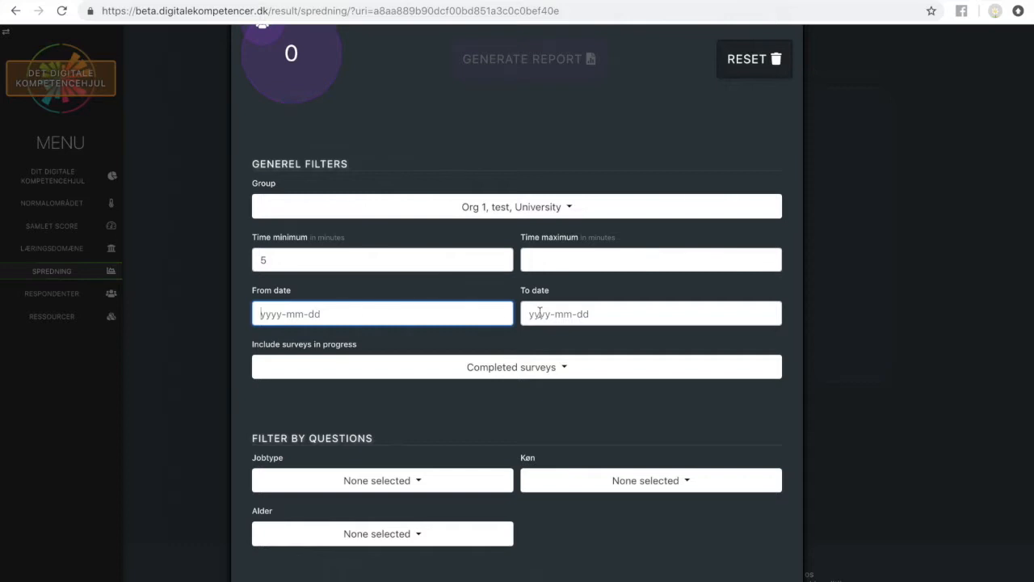
left_click(575, 414)
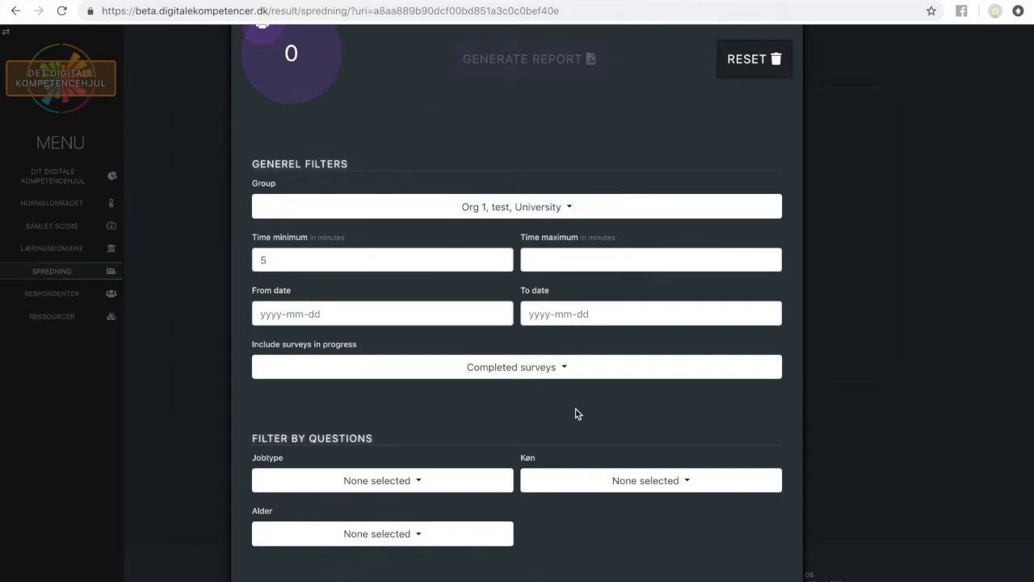
Step: Examine the answer options of the Køn and Alder question filters in the advanced report
scroll(576, 414, "down", 3)
scroll(575, 414, "down", 1)
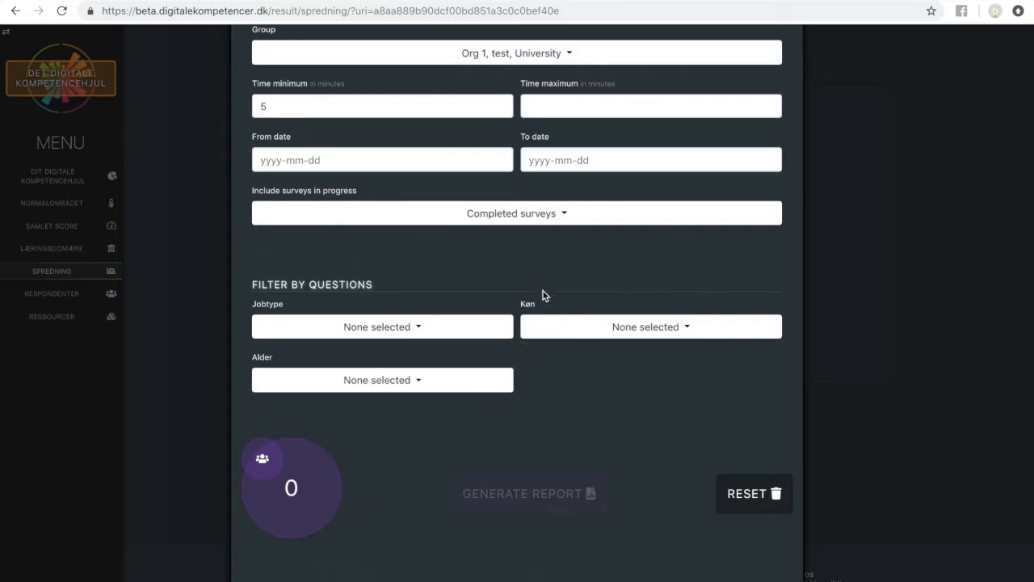
left_click(555, 335)
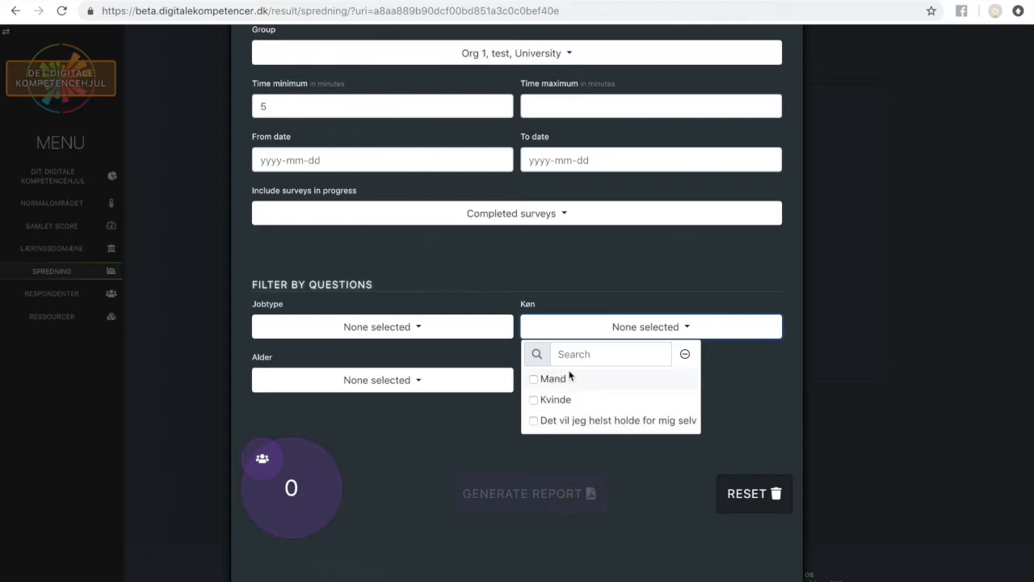
left_click(490, 387)
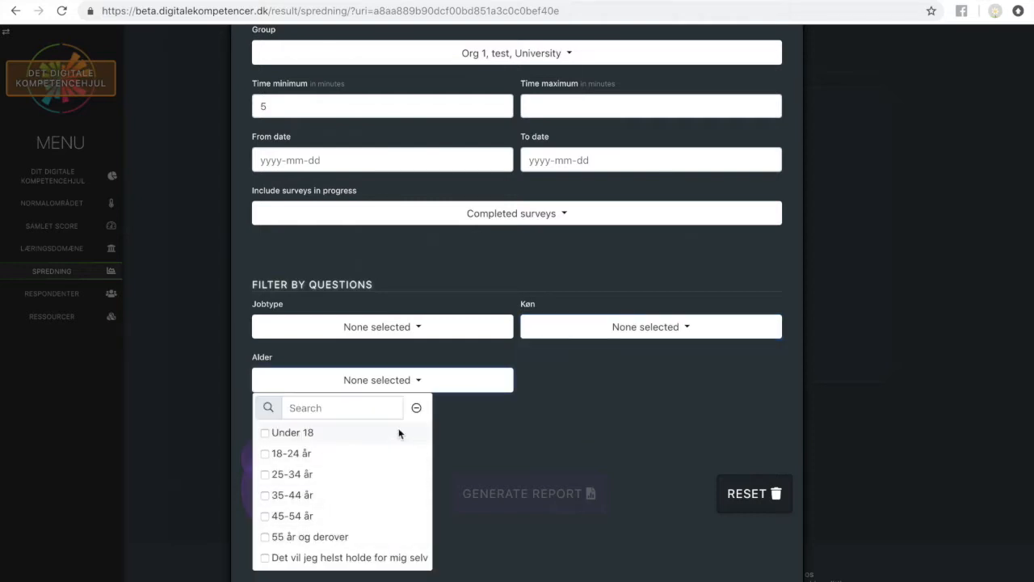
left_click(450, 435)
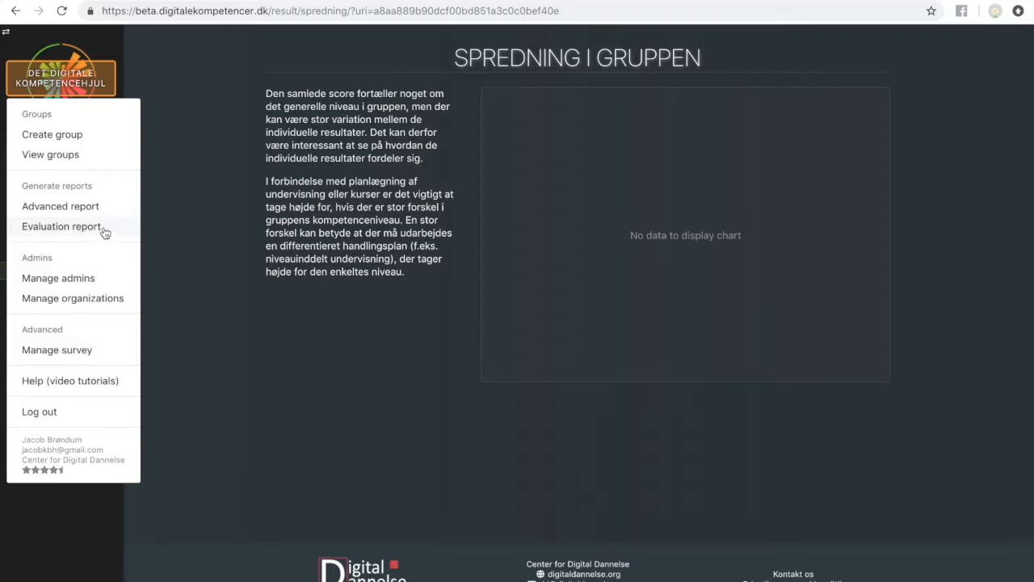
Step: Start an evaluation report with the target group named "Group 1" and the benchmark group named "Group 2"
left_click(102, 229)
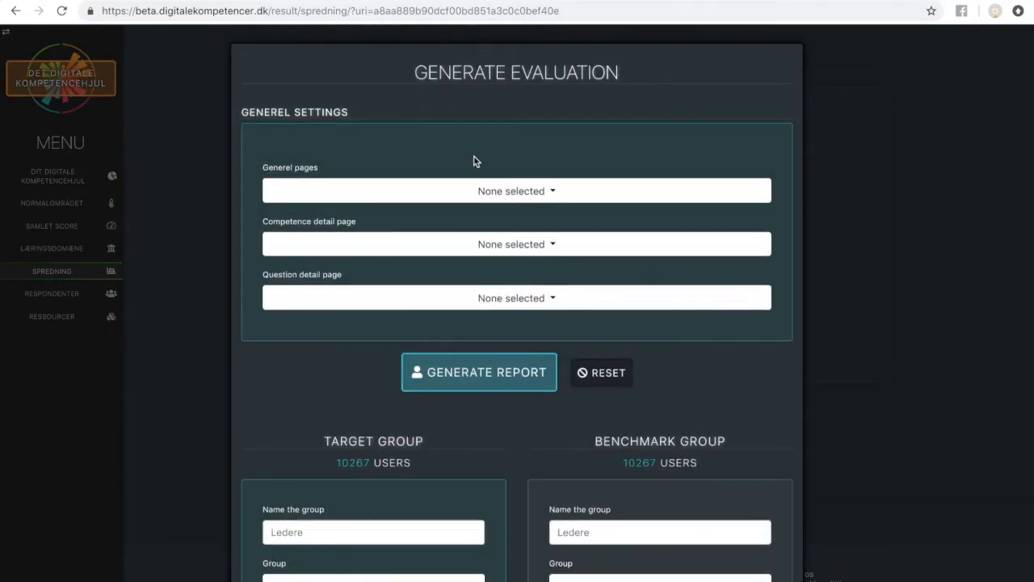
scroll(476, 161, "down", 5)
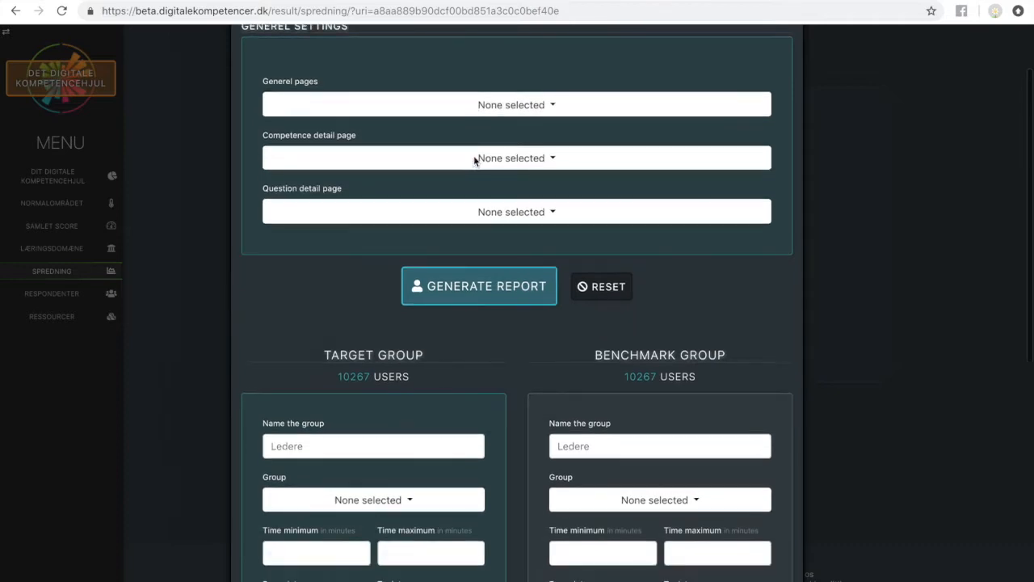
scroll(475, 161, "down", 2)
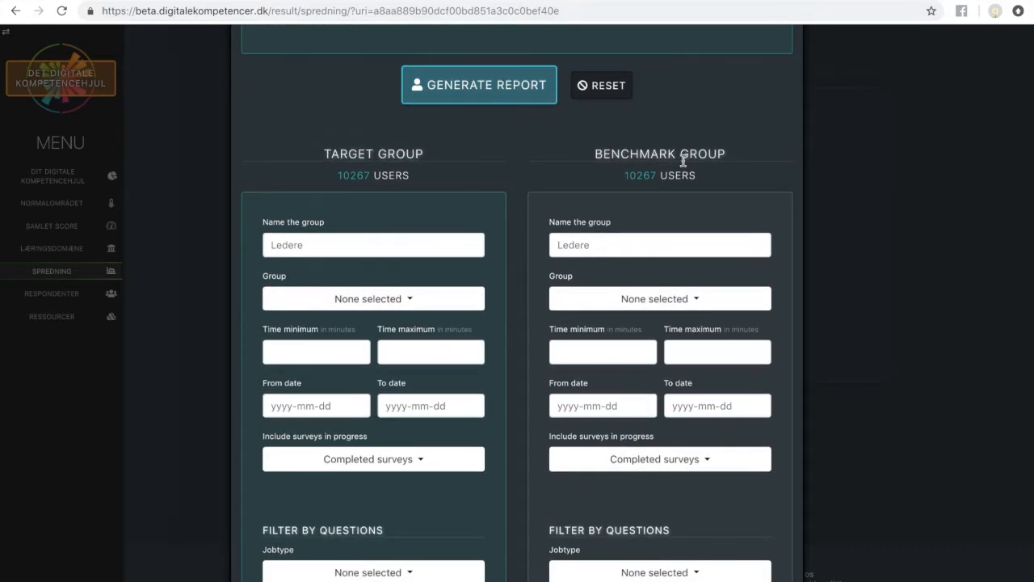
left_click(454, 243)
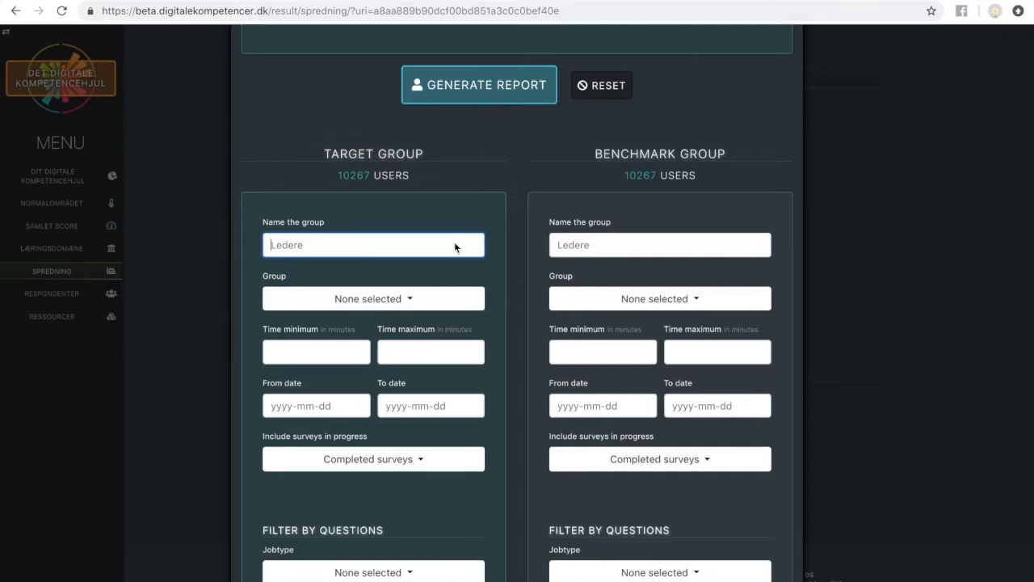
type("Group 1")
left_click(590, 251)
type("Groupå")
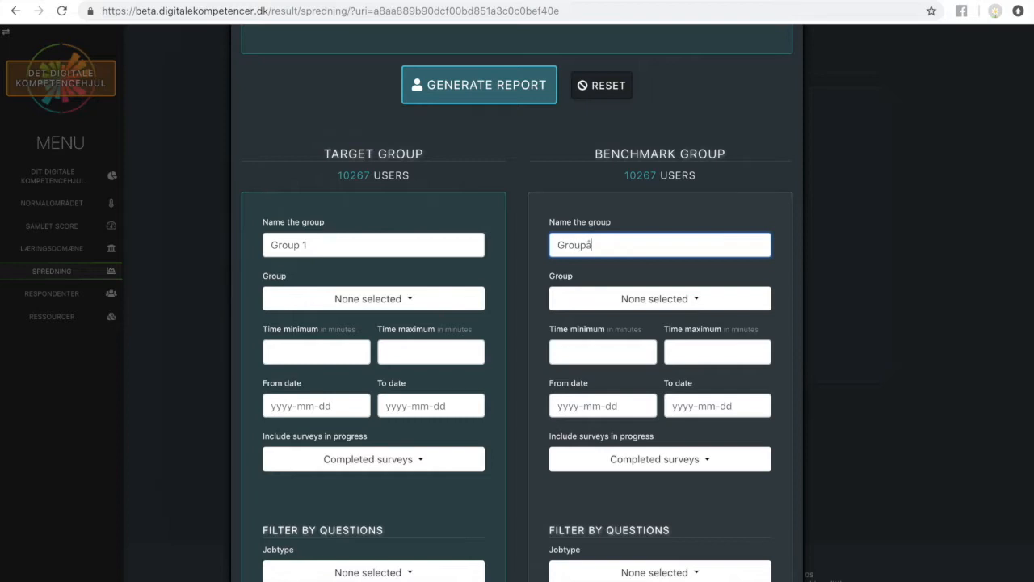
key("BackSpace")
type("2")
Step: Assign Team A - 2018 as the target group's source and Org 1 as the benchmark group's source
left_click(400, 302)
left_click(346, 353)
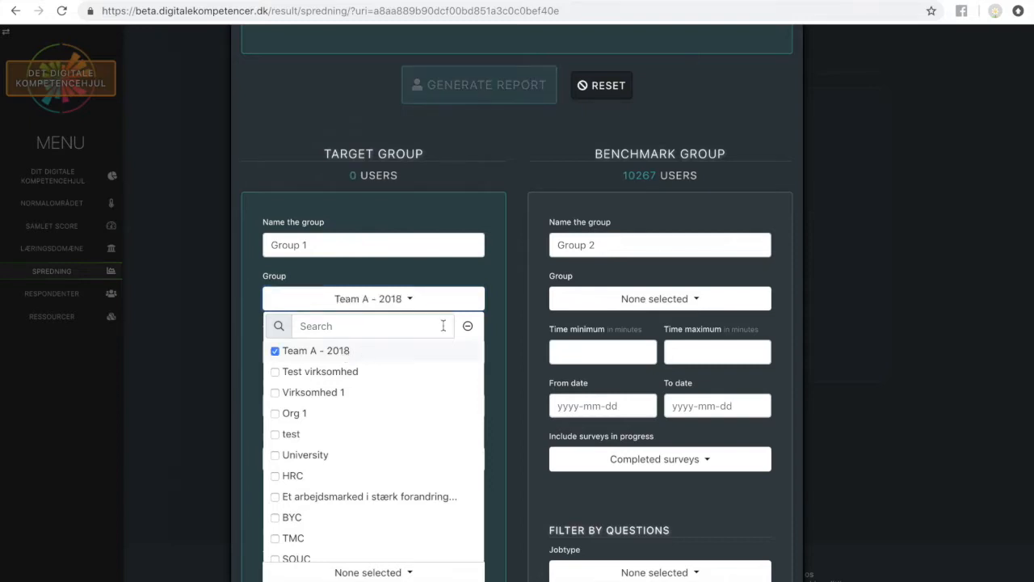
left_click(628, 308)
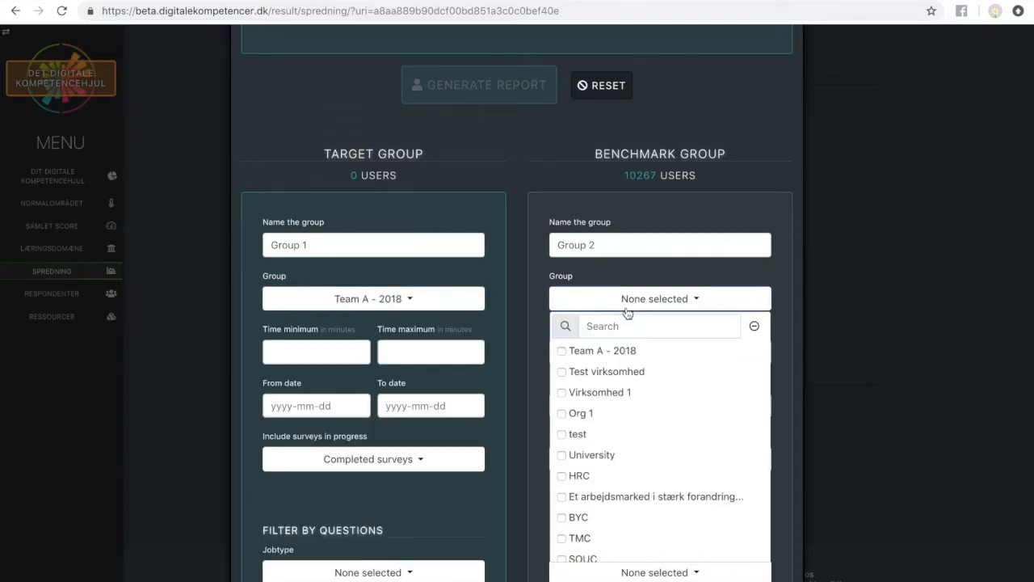
left_click(590, 415)
left_click(537, 315)
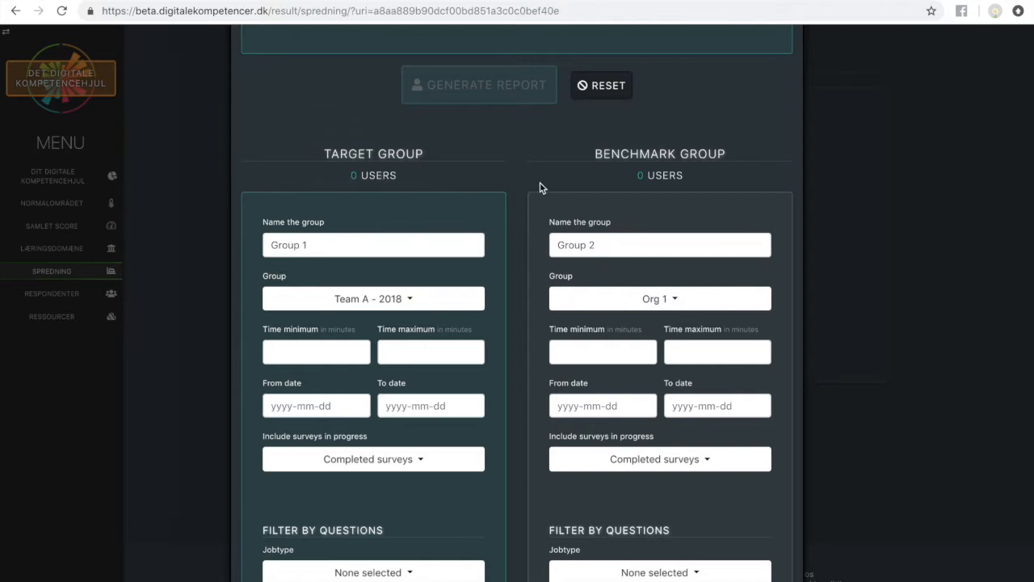
Step: Clear Team A - 2018 from the target group and Org 1 from the benchmark group, leaving both group selections empty
left_click(450, 299)
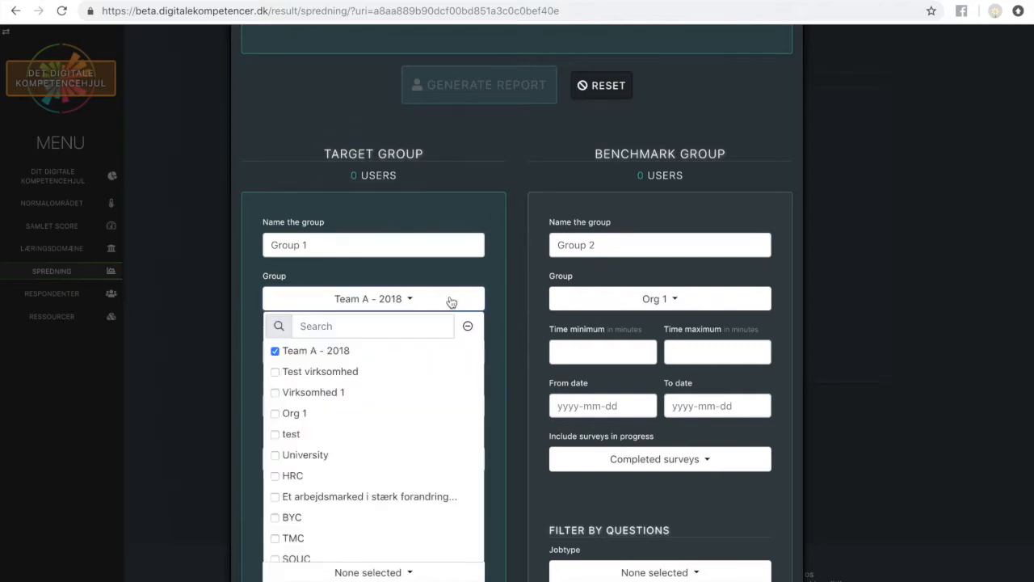
left_click(276, 350)
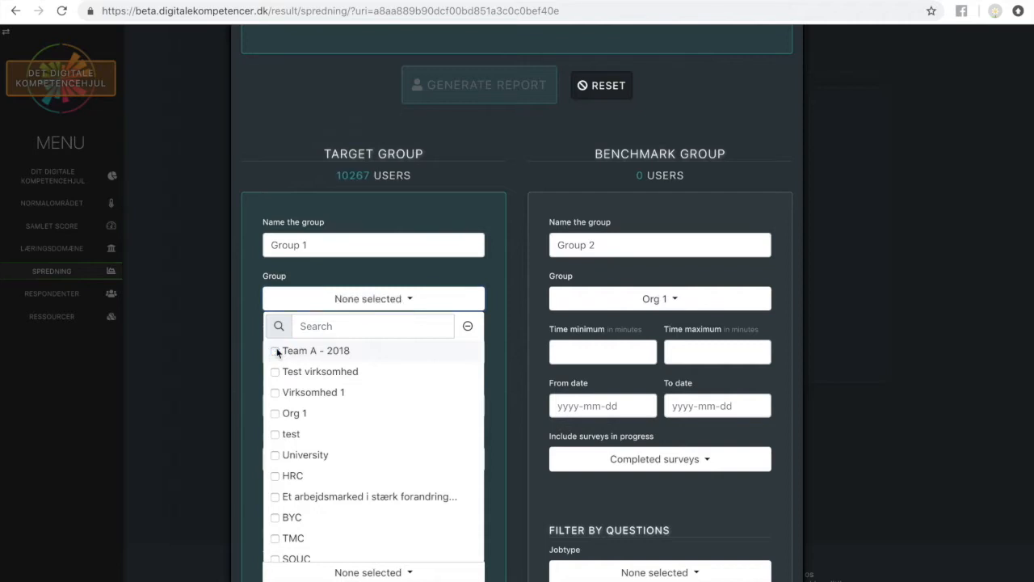
left_click(609, 308)
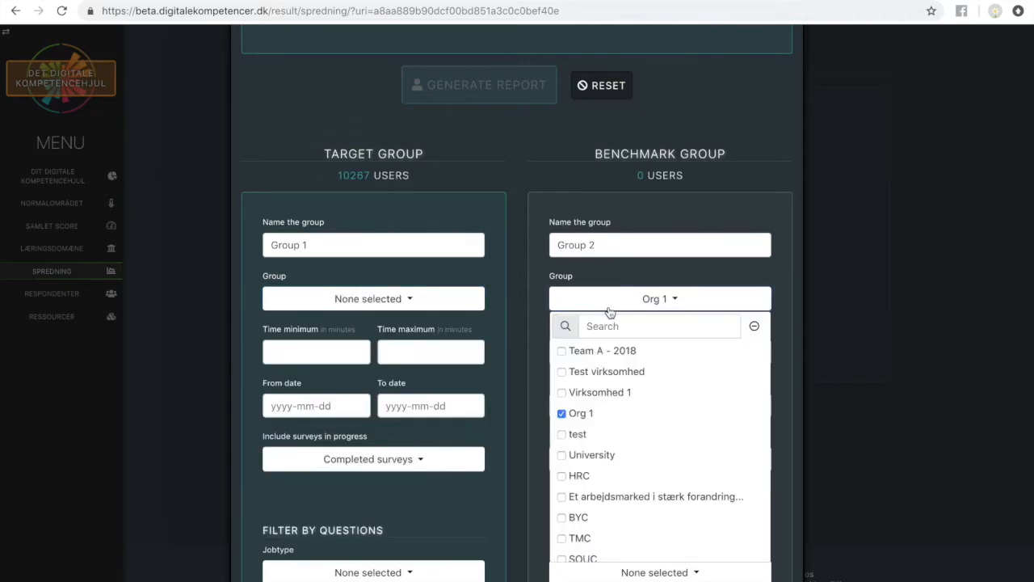
left_click(561, 414)
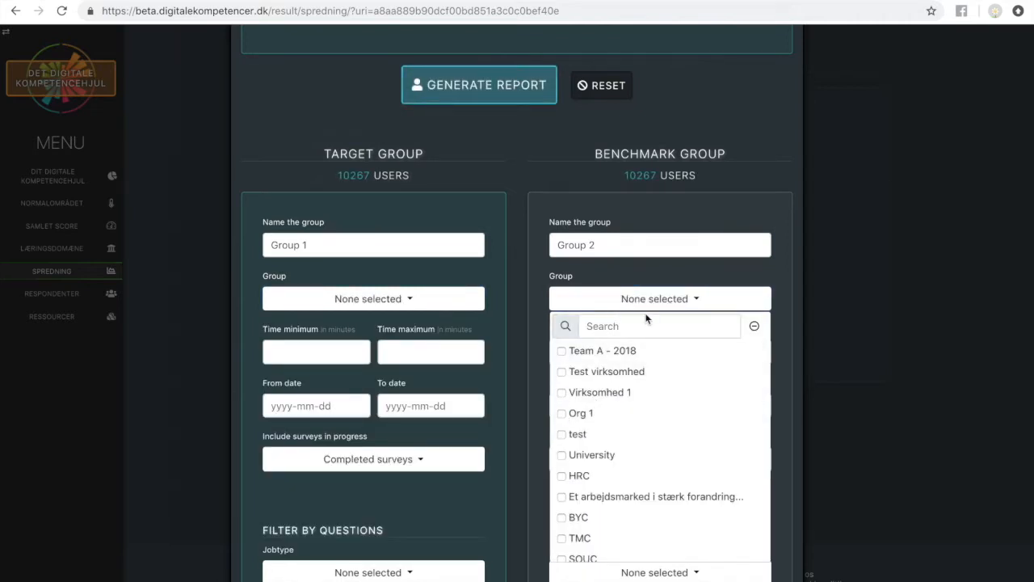
left_click(512, 369)
Step: Generate the evaluation report comparing Group 1 with Group 2, without any time, date or question filters
scroll(512, 371, "down", 3)
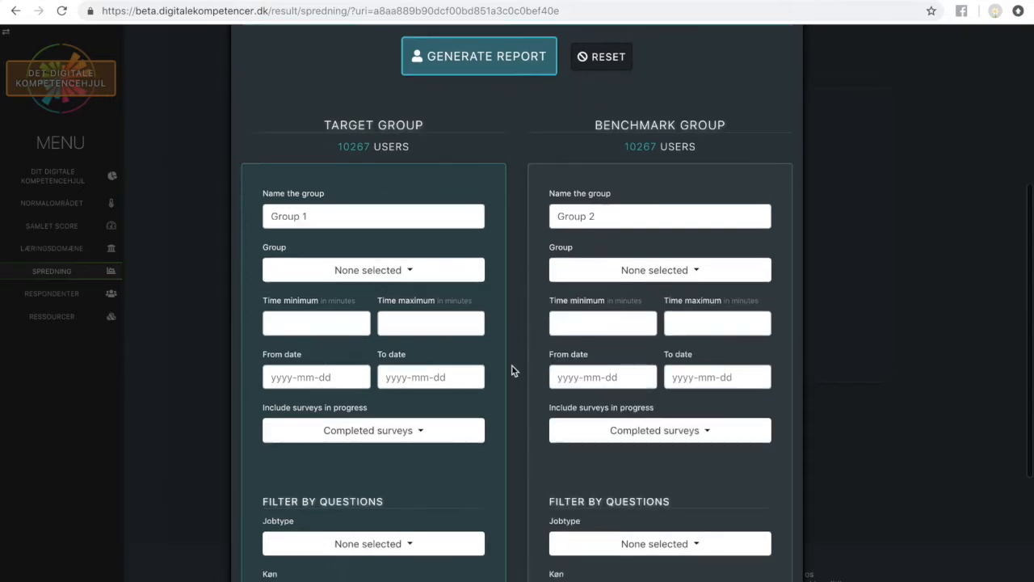
scroll(514, 372, "down", 5)
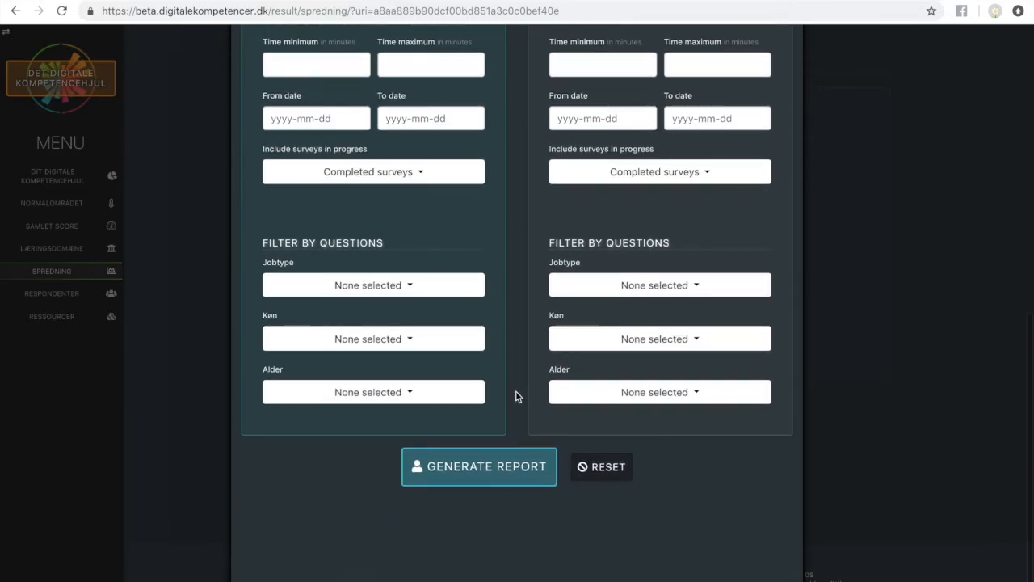
left_click(527, 468)
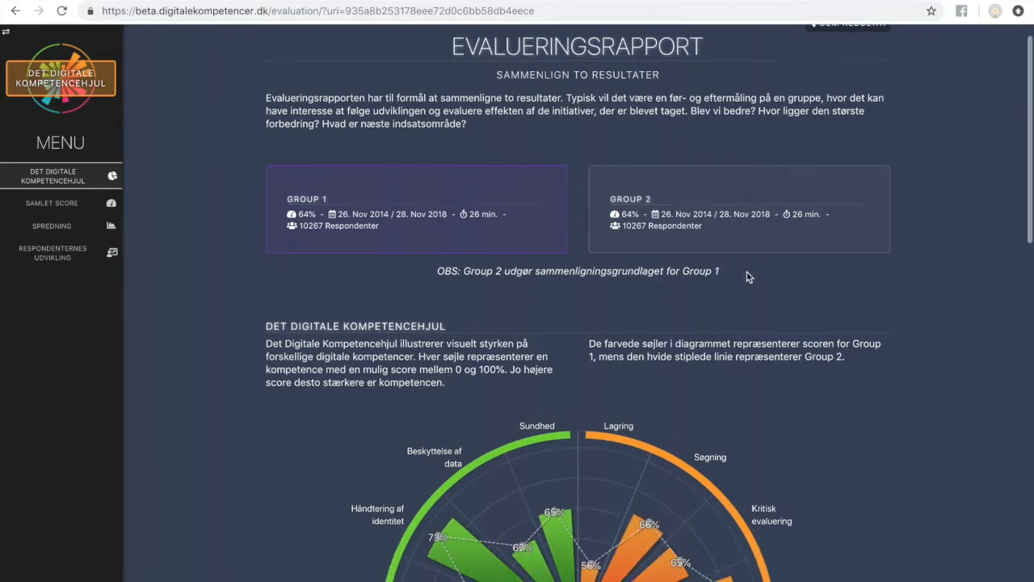
Step: Review how Group 1 compares with Group 2 in the evaluation report's competence wheel and on its Samlet score page
scroll(747, 277, "down", 1)
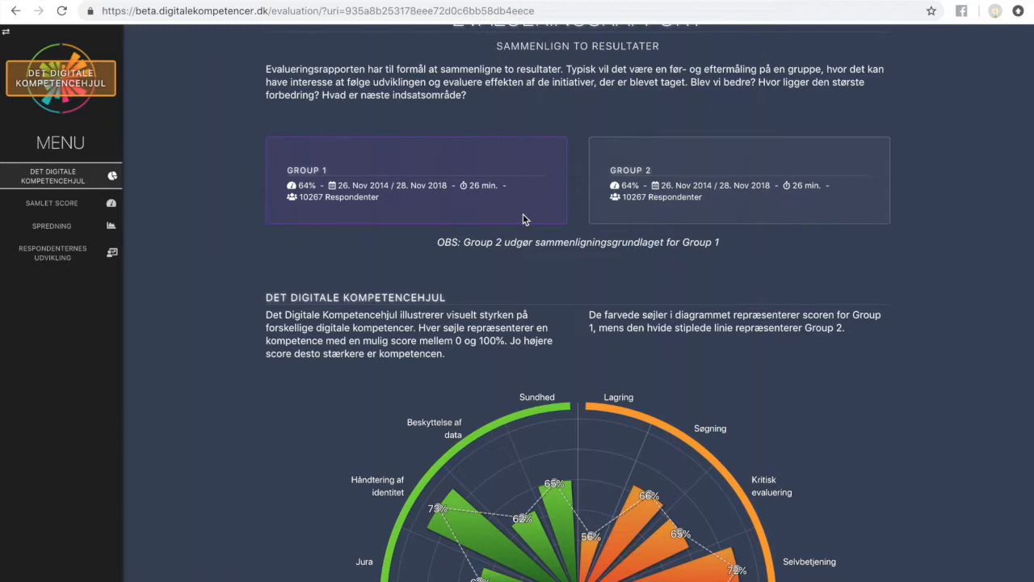
scroll(523, 219, "down", 3)
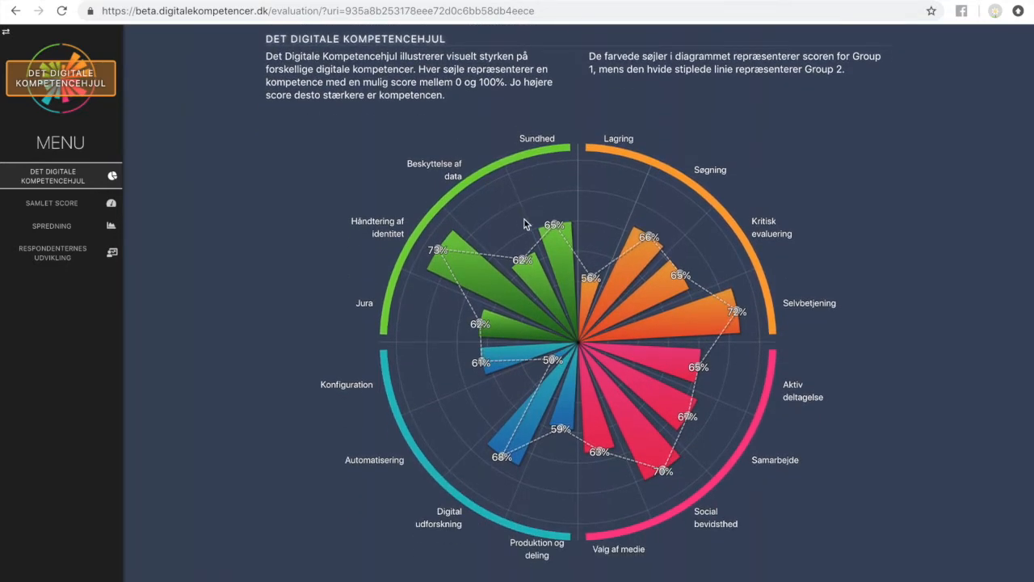
mouse_move(566, 244)
left_click(88, 210)
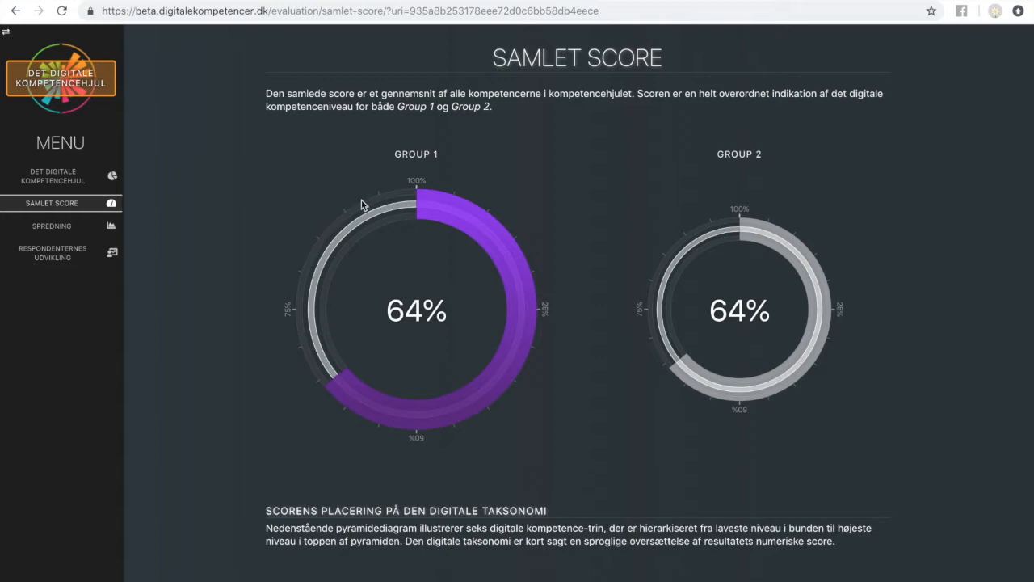
mouse_move(434, 371)
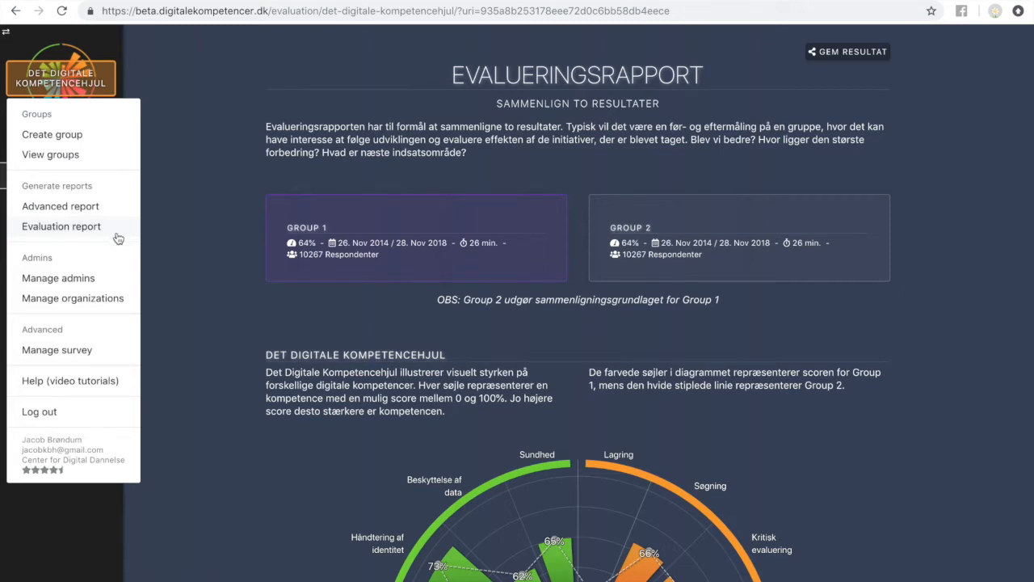
Step: Open the admin management page listing the survey's admins
left_click(97, 281)
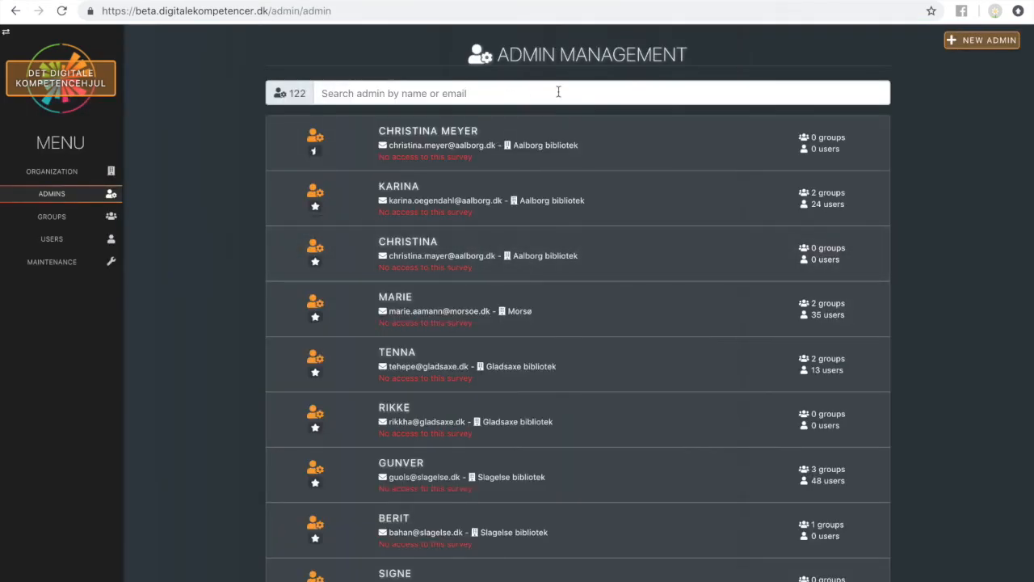